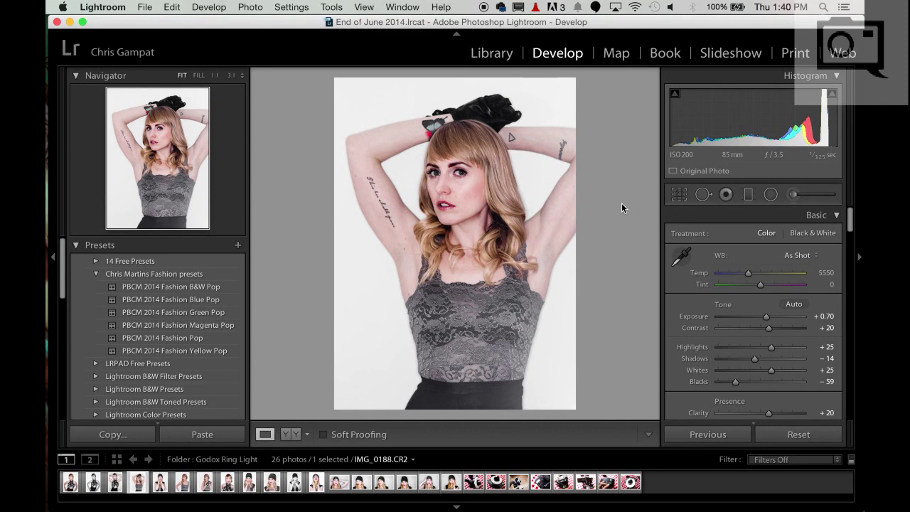
# Review the portrait's existing Develop settings, then collapse the left Navigator and Presets panels
pyautogui.scroll(-1, 786, 281)
pyautogui.scroll(-5, 785, 272)
pyautogui.scroll(6, 785, 271)
pyautogui.scroll(-7, 738, 244)
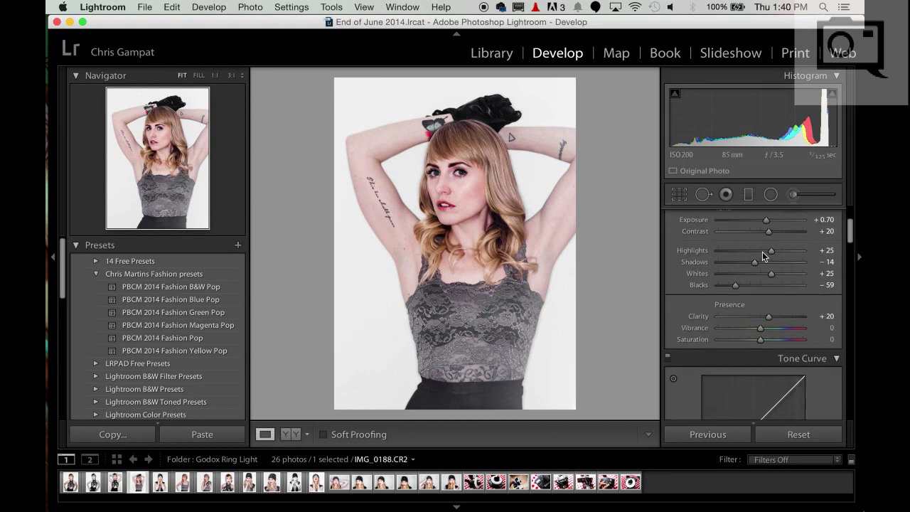
pyautogui.scroll(-15, 760, 268)
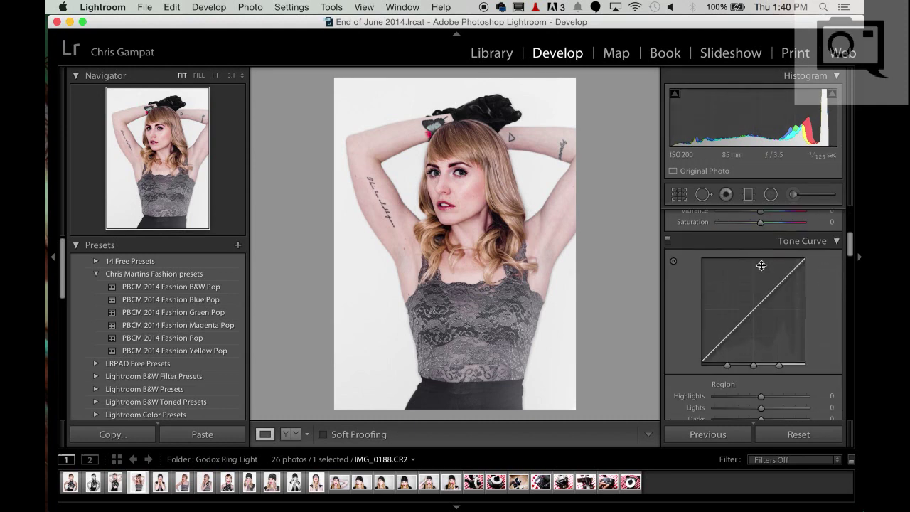
pyautogui.scroll(-20, 760, 265)
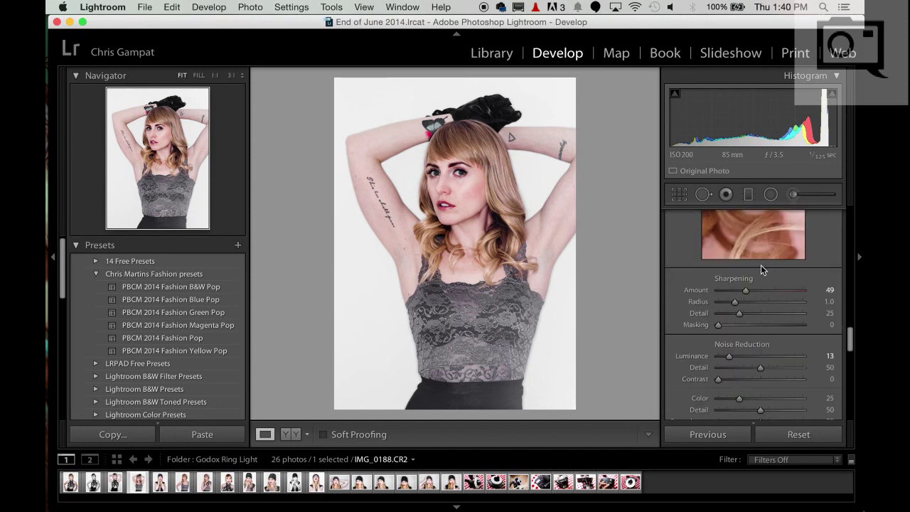
pyautogui.scroll(-5, 761, 265)
pyautogui.scroll(12, 761, 264)
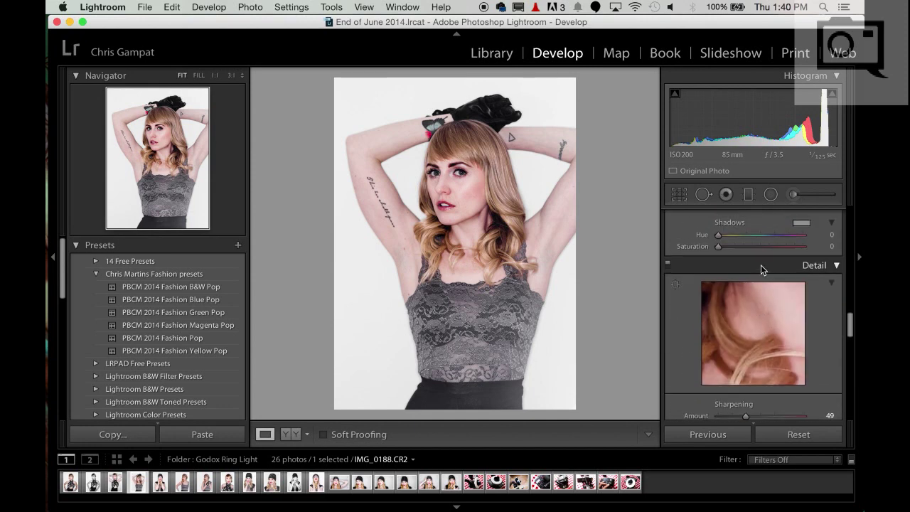
pyautogui.scroll(12, 761, 264)
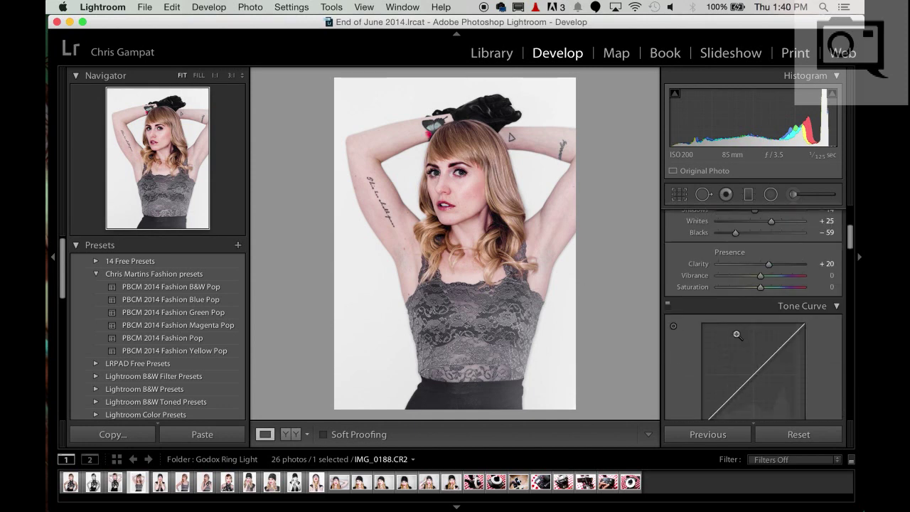
pyautogui.scroll(5, 737, 335)
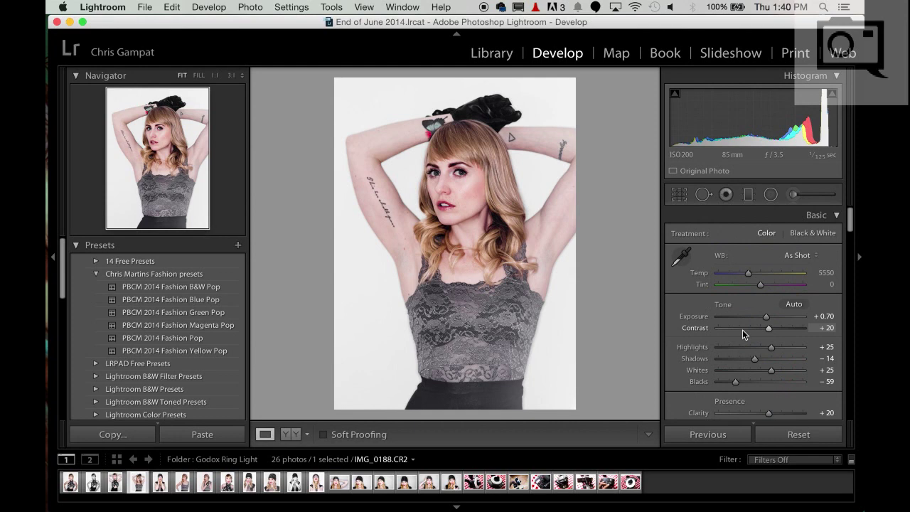
pyautogui.click(54, 258)
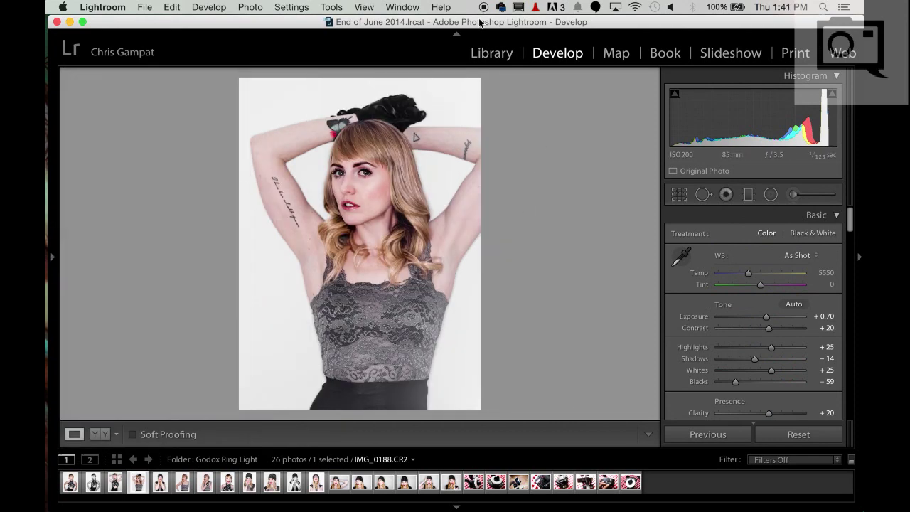
# Reset all of the portrait's Develop adjustments back to zero
pyautogui.moveTo(480, 23); pyautogui.dragTo(479, 23)
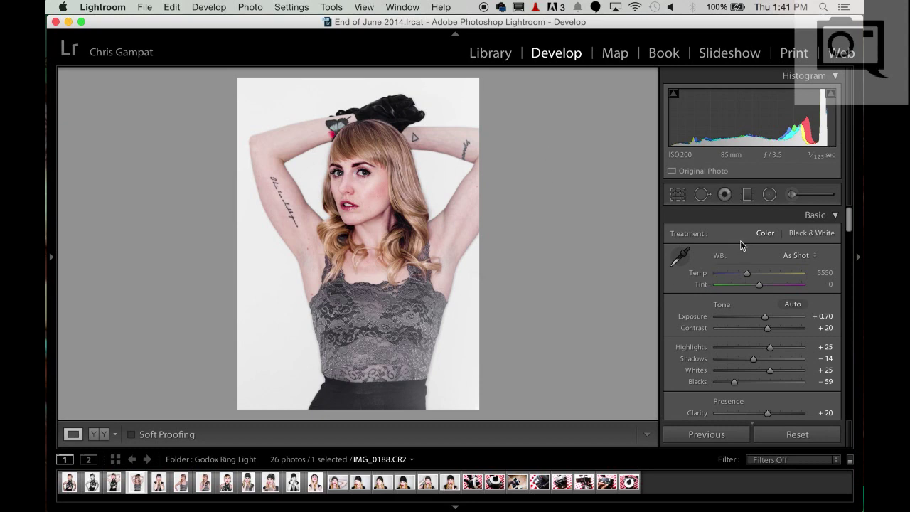
pyautogui.click(797, 435)
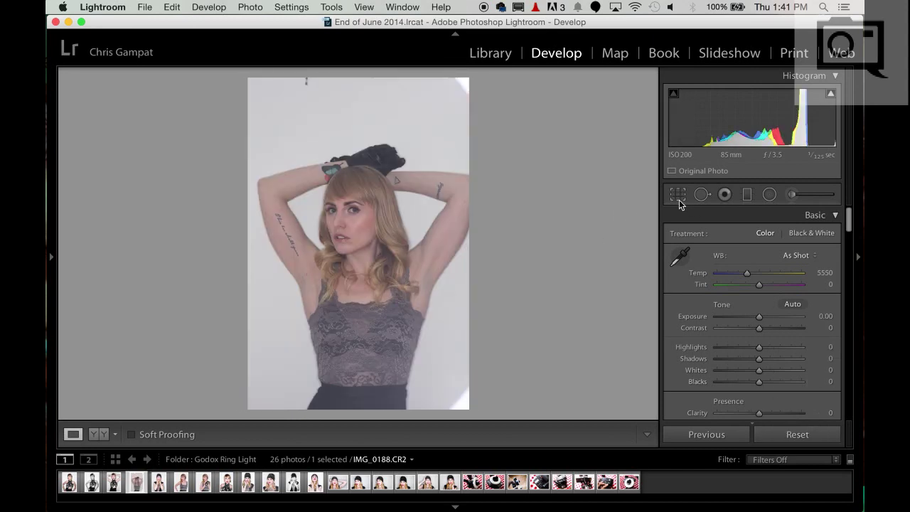
pyautogui.click(677, 194)
# Tighten the crop by pulling the top, right and bottom edges inward
pyautogui.moveTo(362, 77); pyautogui.dragTo(351, 106)
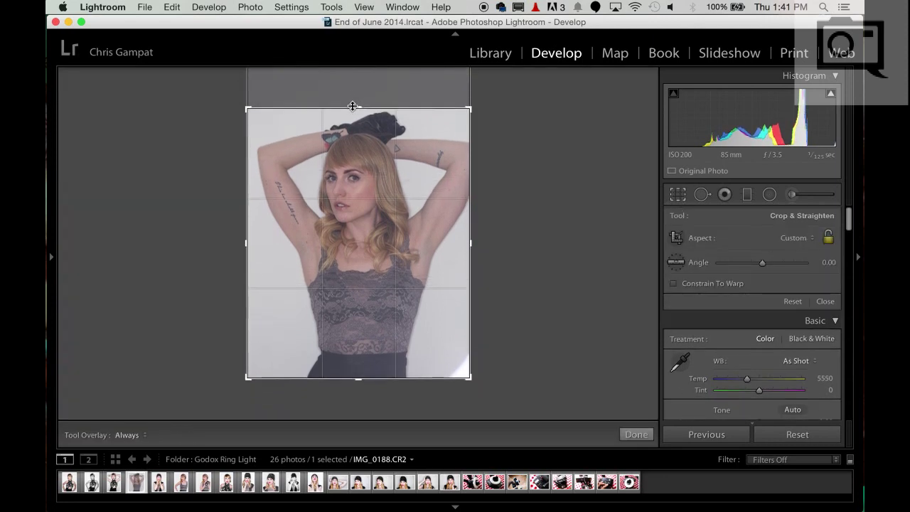
pyautogui.moveTo(467, 244)
pyautogui.mouseDown()
pyautogui.moveTo(455, 244)
pyautogui.moveTo(470, 244)
pyautogui.mouseUp()
pyautogui.moveTo(358, 381)
pyautogui.mouseDown()
pyautogui.moveTo(384, 385)
pyautogui.moveTo(357, 369)
pyautogui.moveTo(369, 368)
pyautogui.mouseUp()
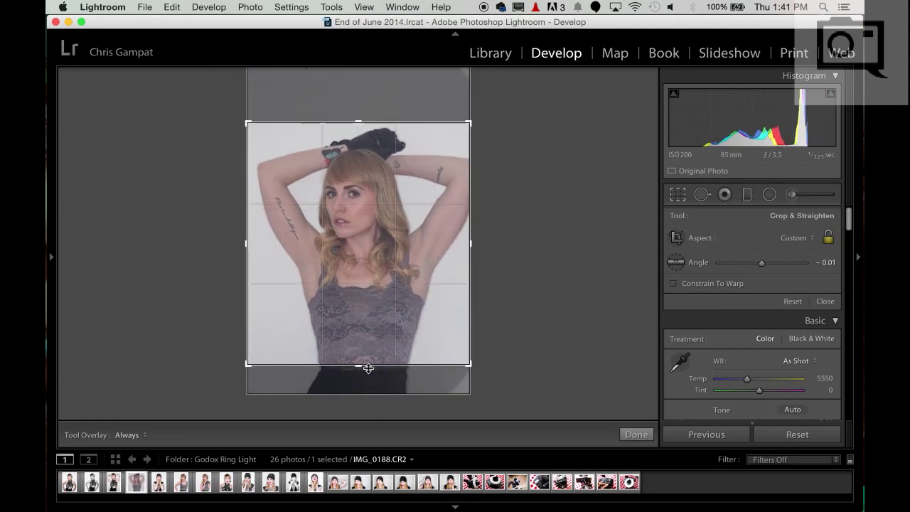
# Commit the crop and bring the Camera Calibration panel into view
pyautogui.press('Return')
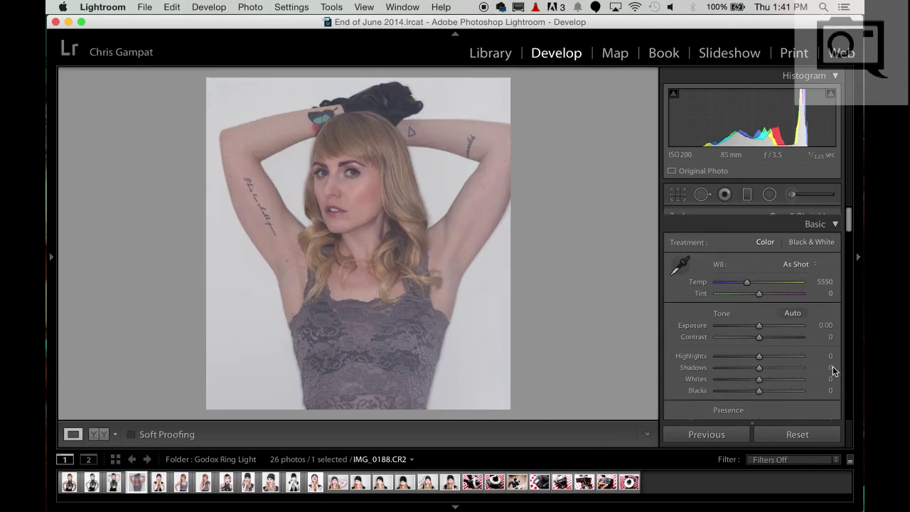
pyautogui.scroll(-1, 804, 331)
pyautogui.scroll(-5, 803, 331)
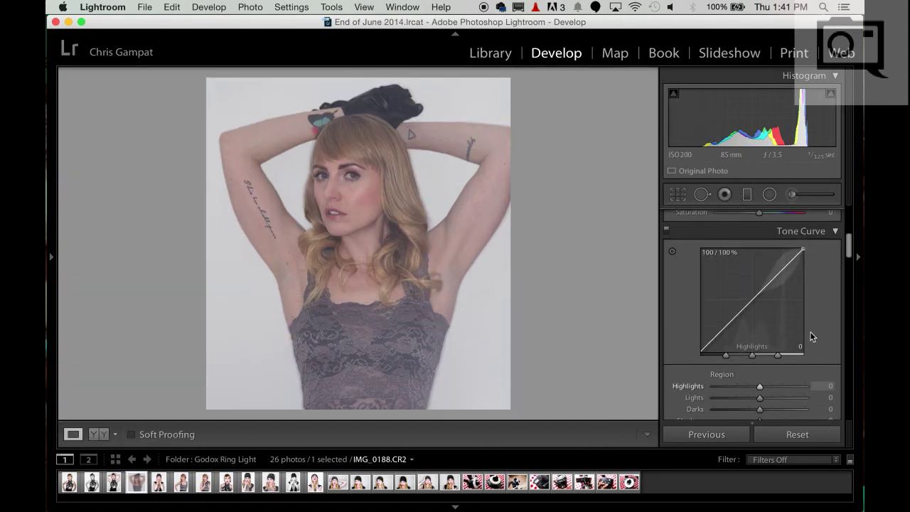
pyautogui.scroll(6, 805, 334)
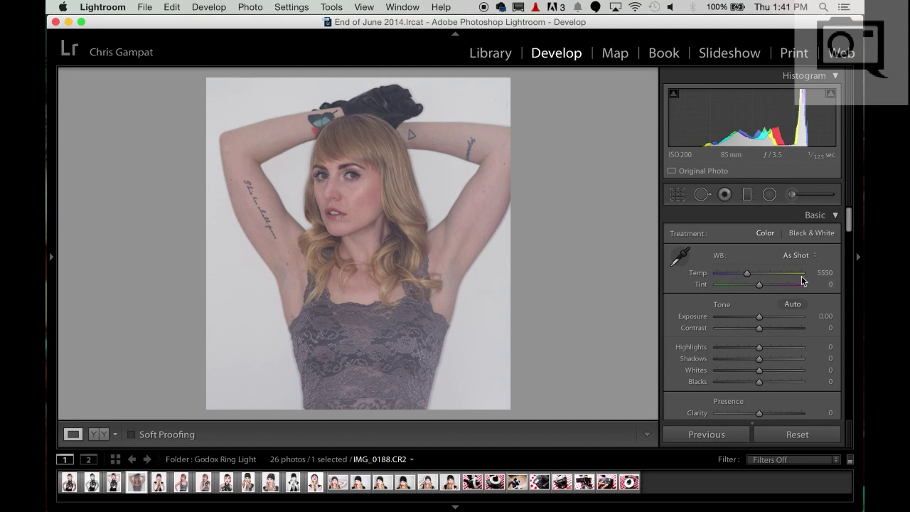
pyautogui.scroll(-3, 740, 257)
pyautogui.scroll(2, 757, 285)
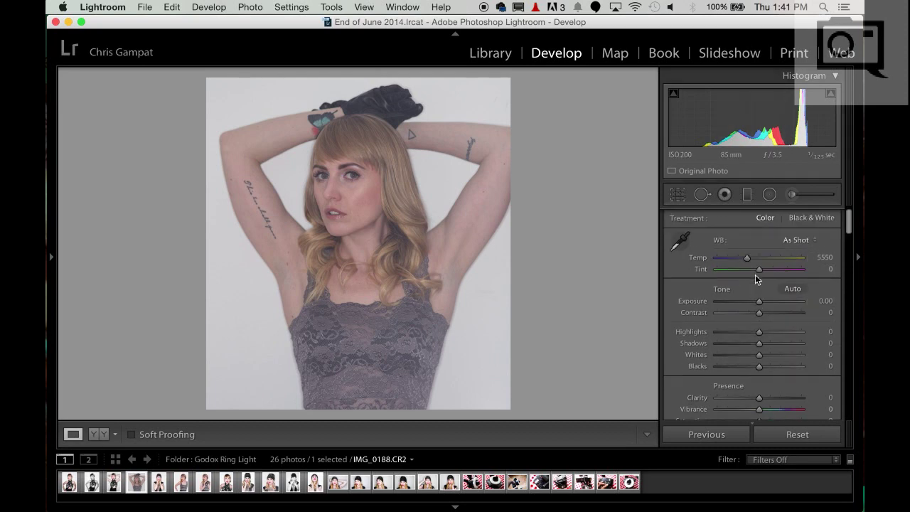
pyautogui.scroll(-2, 765, 313)
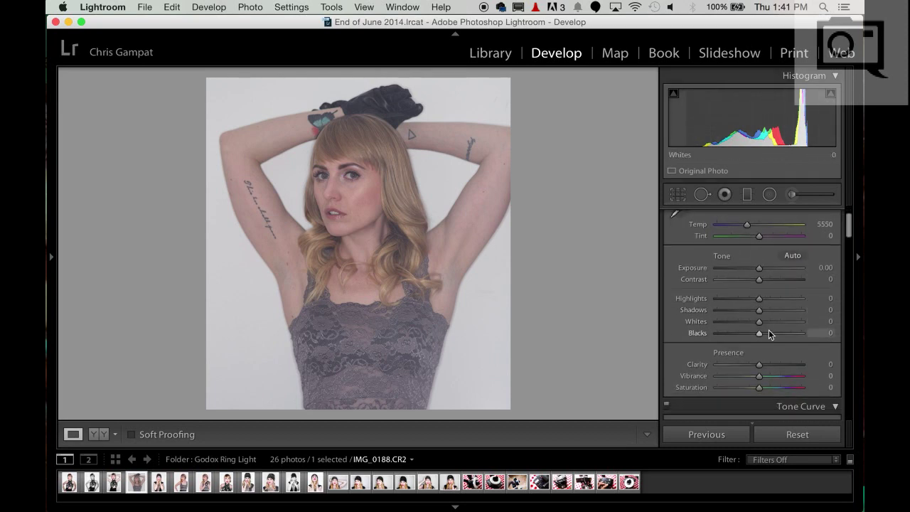
pyautogui.scroll(-10, 766, 297)
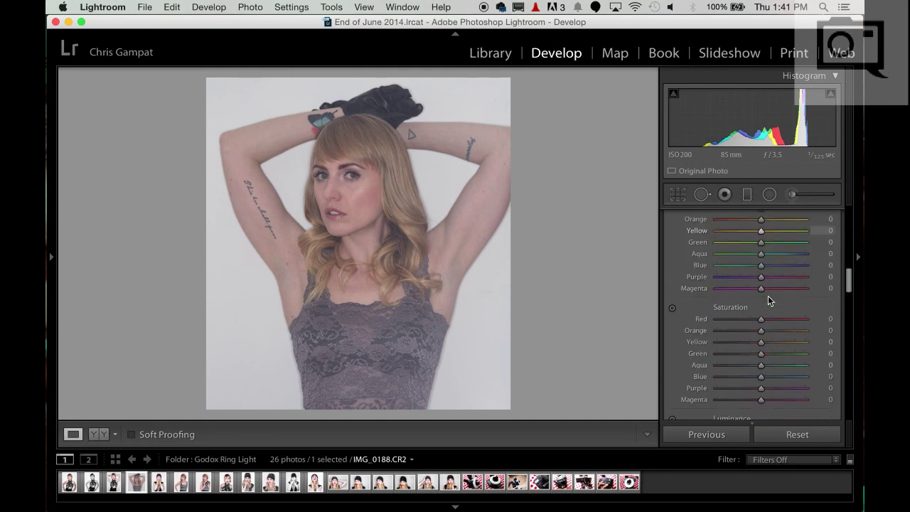
pyautogui.scroll(6, 768, 295)
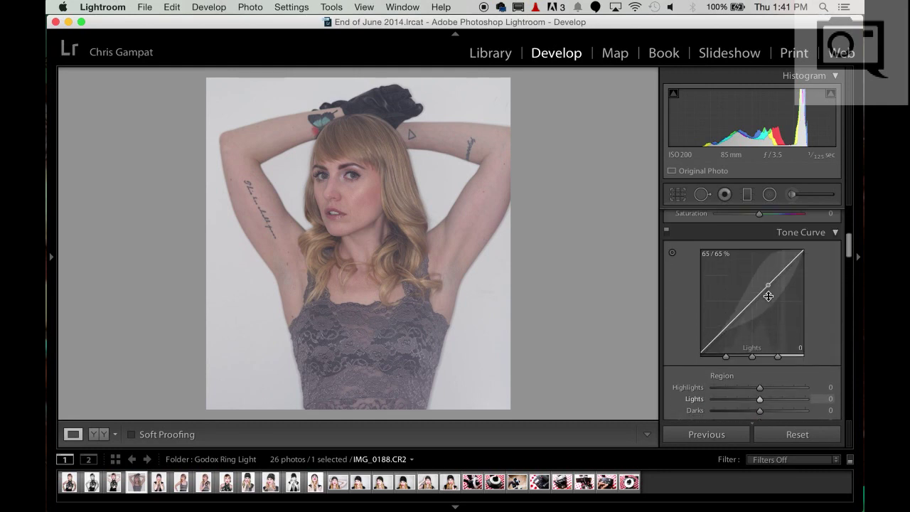
pyautogui.scroll(-8, 768, 295)
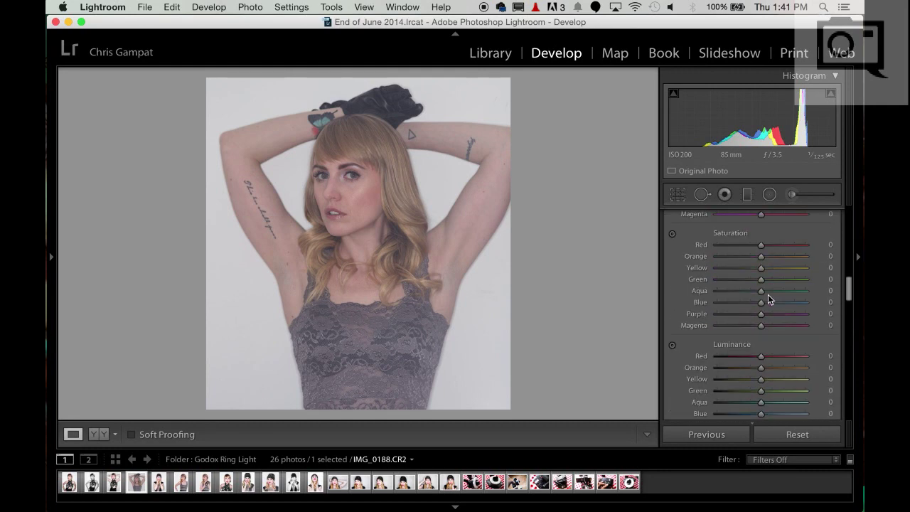
pyautogui.scroll(-10, 768, 293)
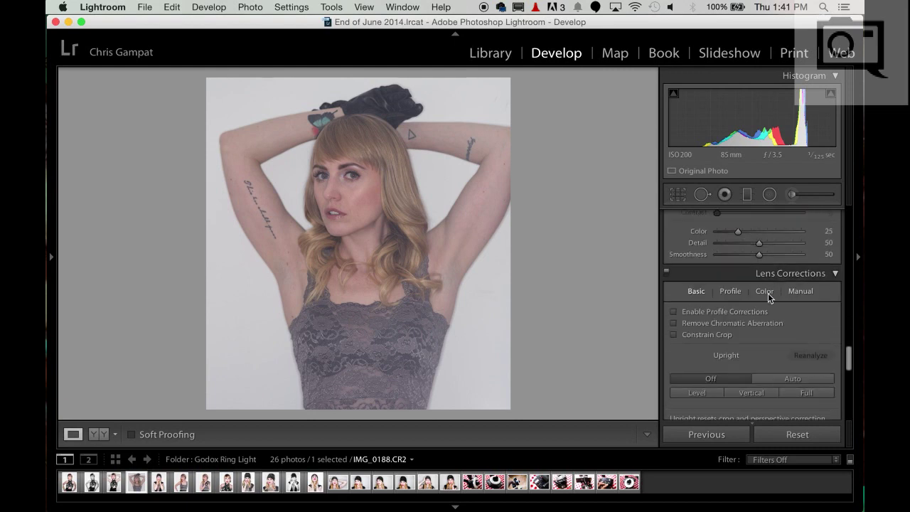
pyautogui.scroll(-8, 768, 293)
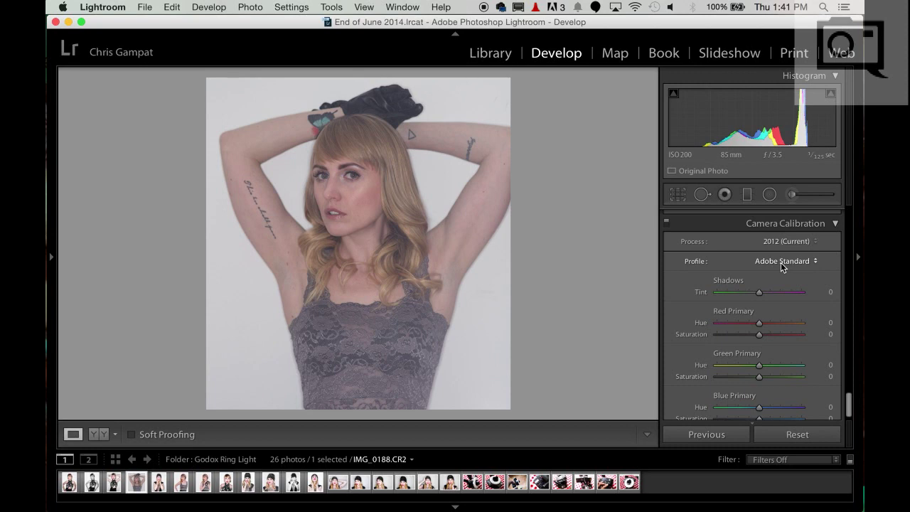
# Switch the camera profile to Fuji Astia / Provia (Noritsu) and confirm lens profile corrections are enabled
pyautogui.click(781, 262)
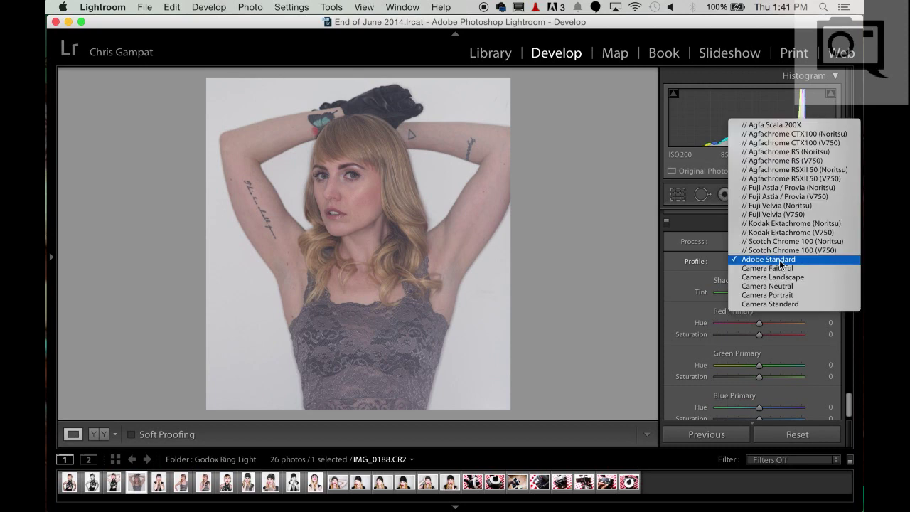
pyautogui.click(784, 188)
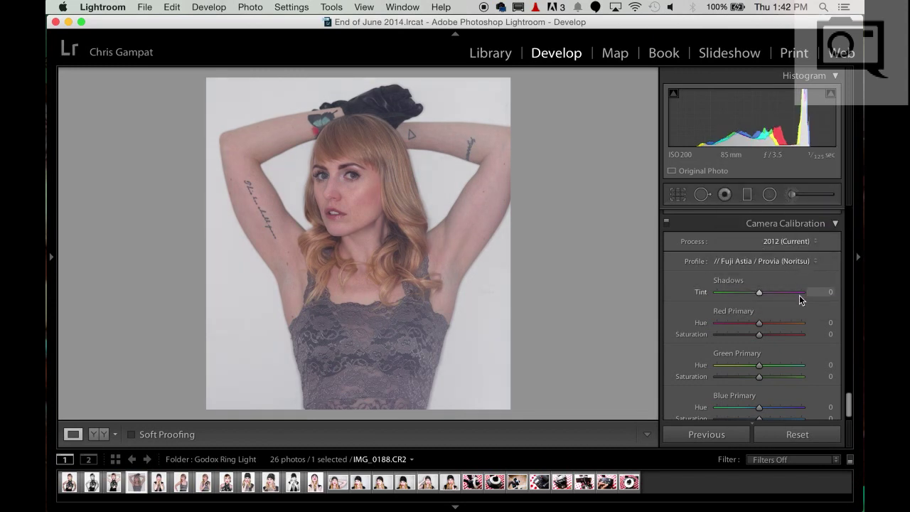
pyautogui.scroll(10, 799, 299)
pyautogui.scroll(-2, 798, 298)
pyautogui.scroll(5, 796, 296)
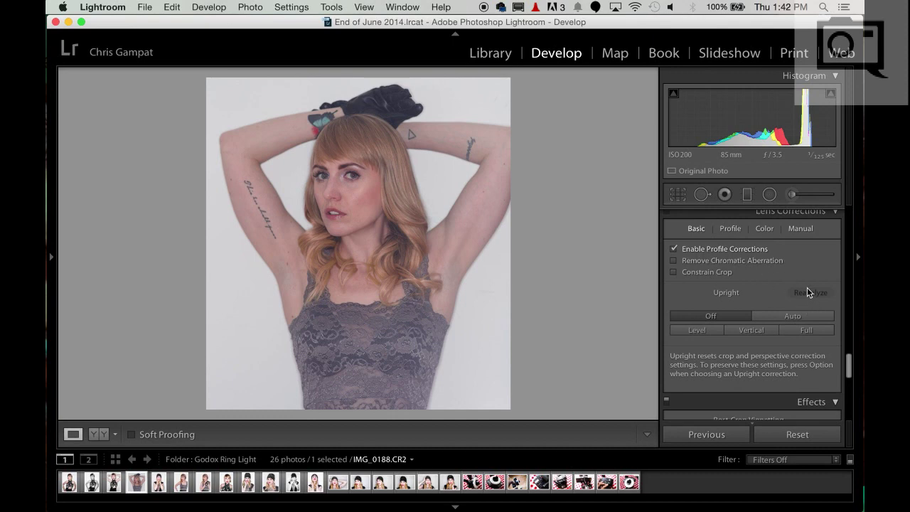
pyautogui.scroll(3, 797, 287)
pyautogui.scroll(9, 795, 285)
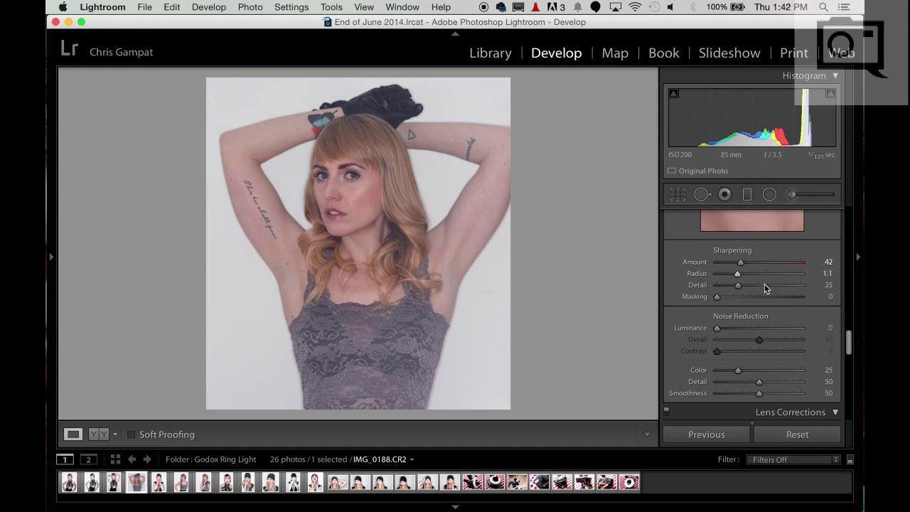
pyautogui.scroll(15, 765, 287)
pyautogui.scroll(5, 770, 285)
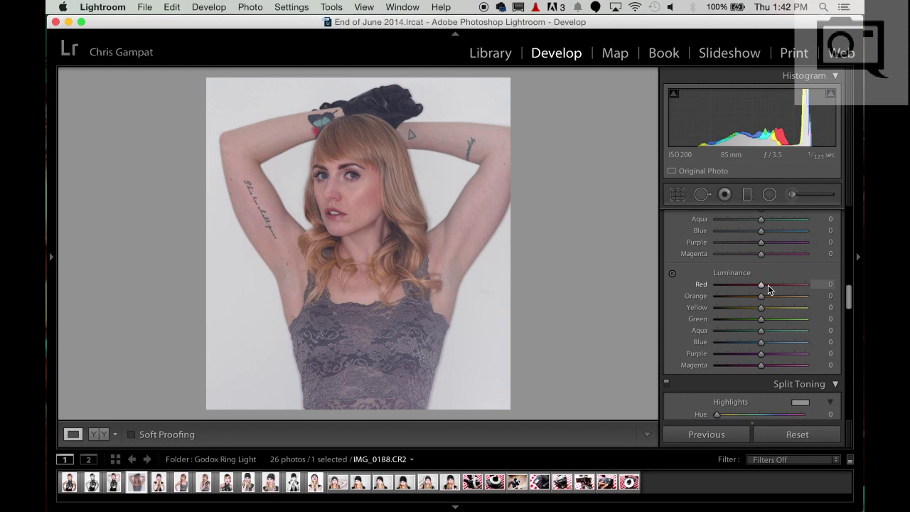
pyautogui.scroll(9, 774, 286)
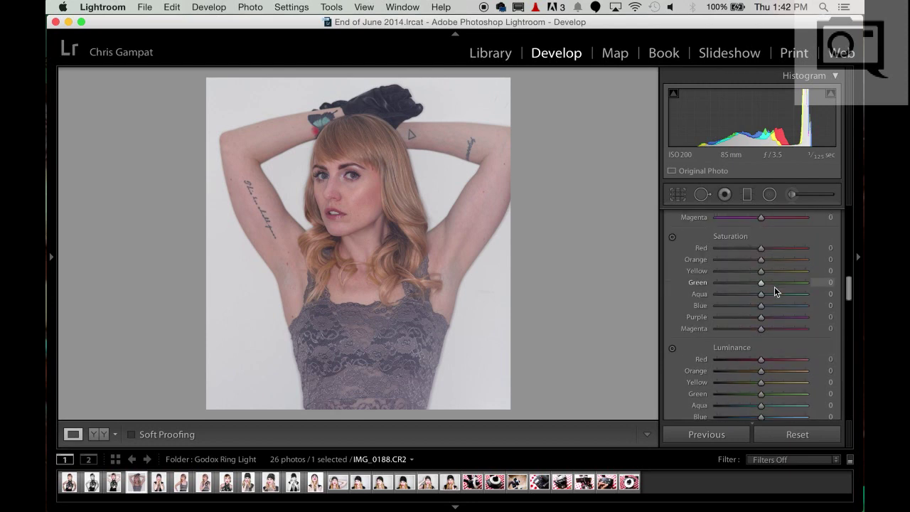
pyautogui.scroll(3, 775, 286)
pyautogui.scroll(-5, 743, 253)
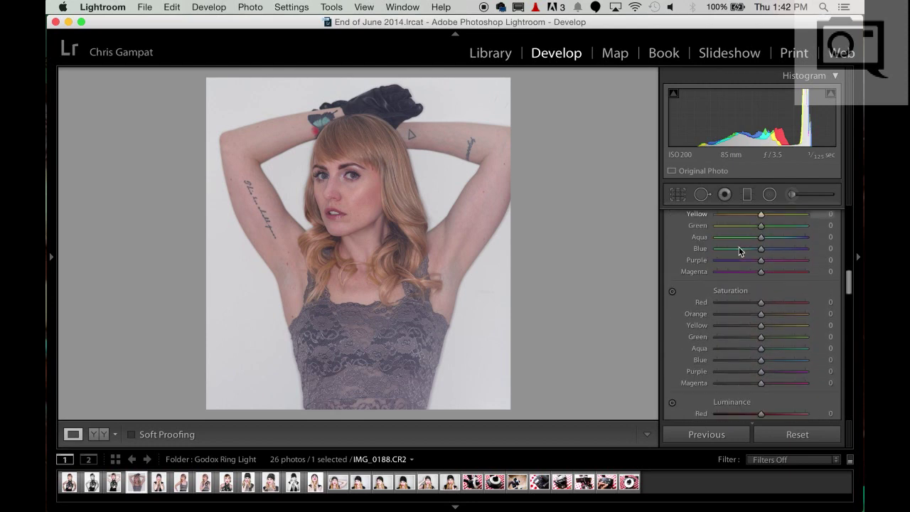
pyautogui.scroll(-4, 745, 257)
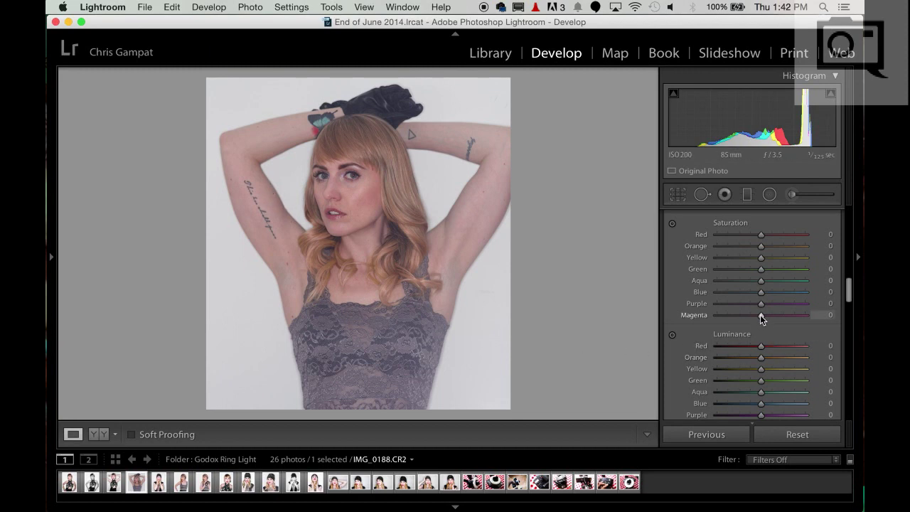
# Drop Magenta saturation to −100 and darken Purple (−26) and Magenta (−89) luminance
pyautogui.moveTo(760, 315); pyautogui.dragTo(741, 305)
pyautogui.scroll(-3, 774, 314)
pyautogui.moveTo(760, 359); pyautogui.dragTo(723, 369)
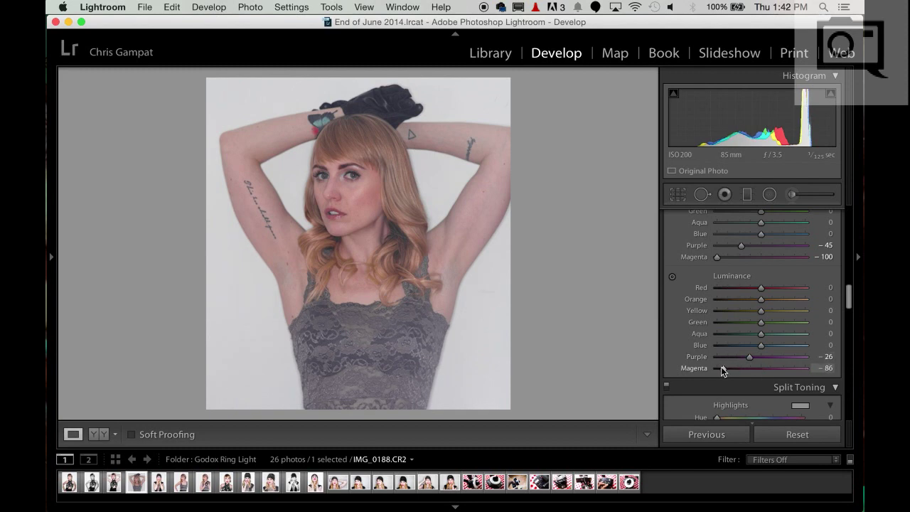
pyautogui.scroll(1, 761, 374)
pyautogui.moveTo(757, 373); pyautogui.dragTo(805, 376)
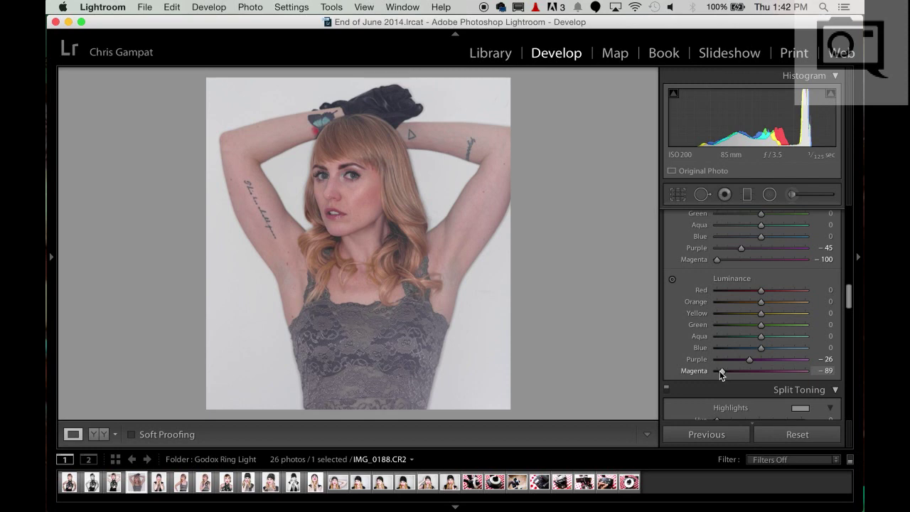
# Set Red saturation +20, Orange saturation −29 and Red luminance +32
pyautogui.scroll(5, 793, 374)
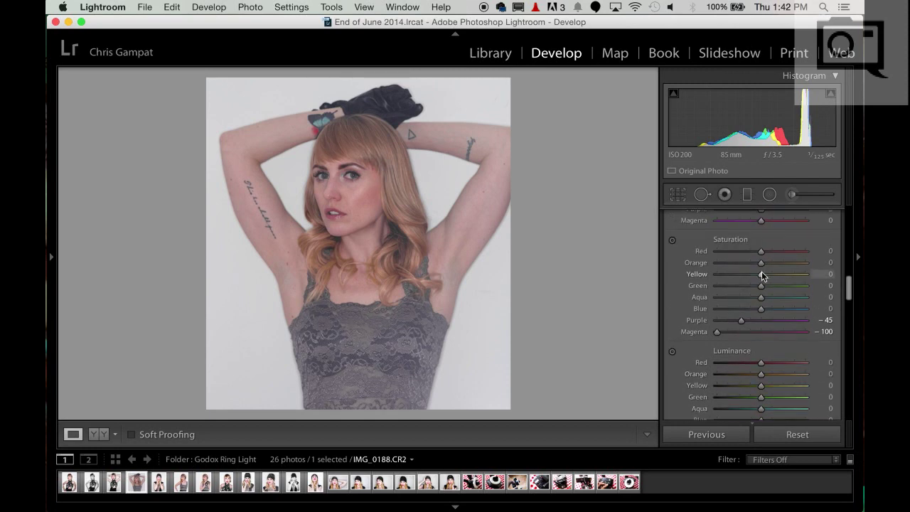
pyautogui.moveTo(760, 254)
pyautogui.mouseDown()
pyautogui.moveTo(802, 252)
pyautogui.moveTo(756, 256)
pyautogui.moveTo(768, 257)
pyautogui.mouseUp()
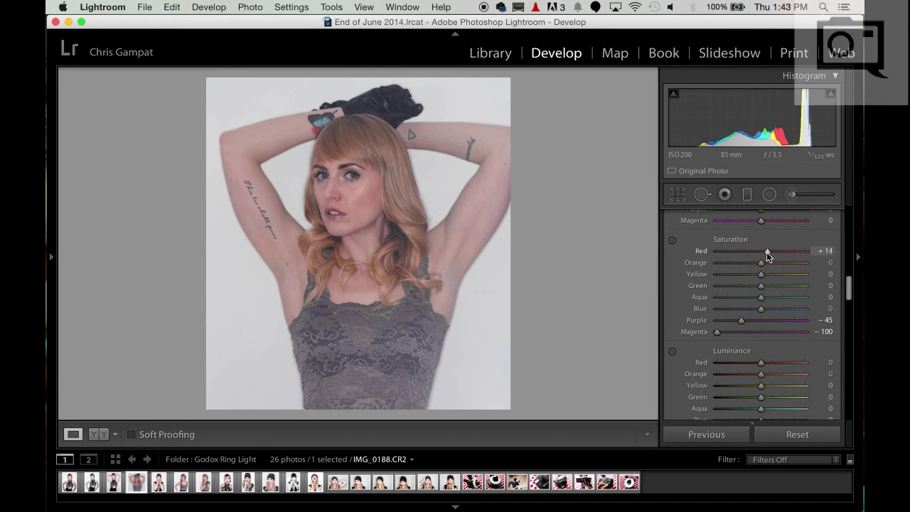
pyautogui.moveTo(761, 263); pyautogui.dragTo(754, 266)
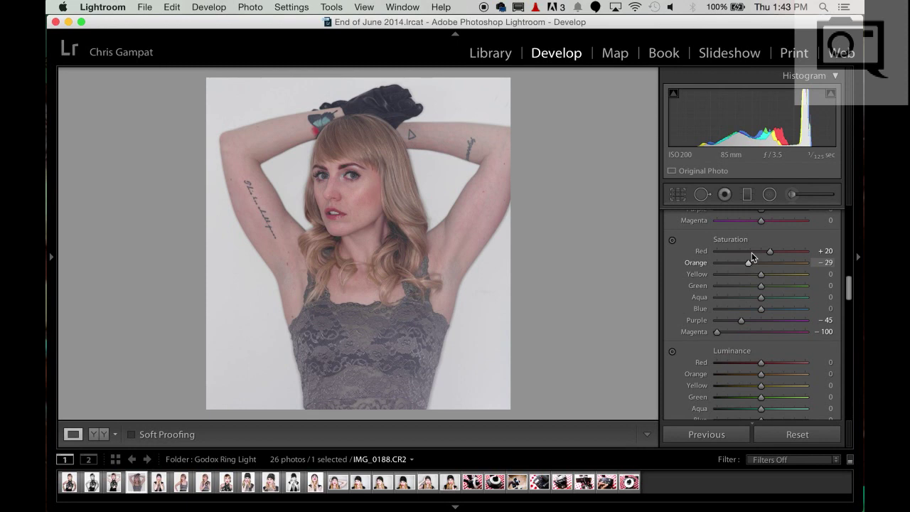
pyautogui.moveTo(761, 366)
pyautogui.mouseDown()
pyautogui.moveTo(775, 365)
pyautogui.moveTo(752, 377)
pyautogui.moveTo(773, 378)
pyautogui.mouseUp()
pyautogui.scroll(8, 771, 370)
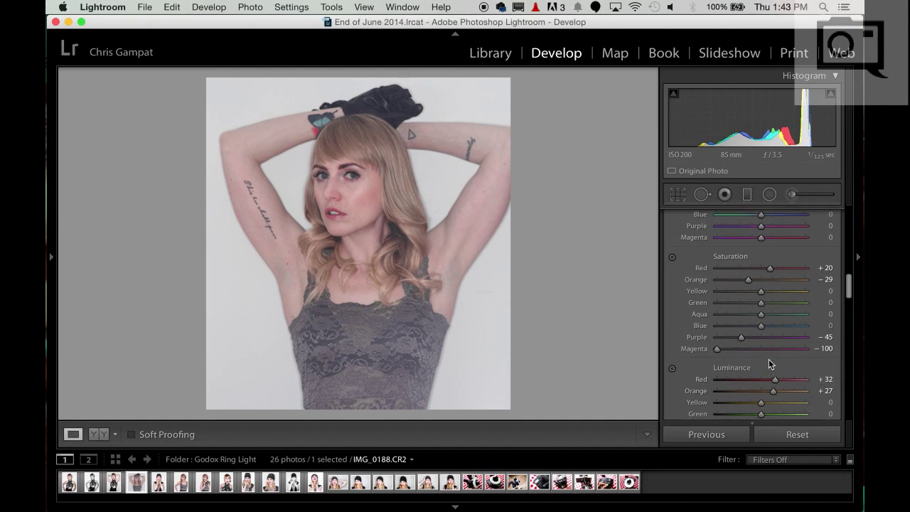
pyautogui.scroll(10, 774, 361)
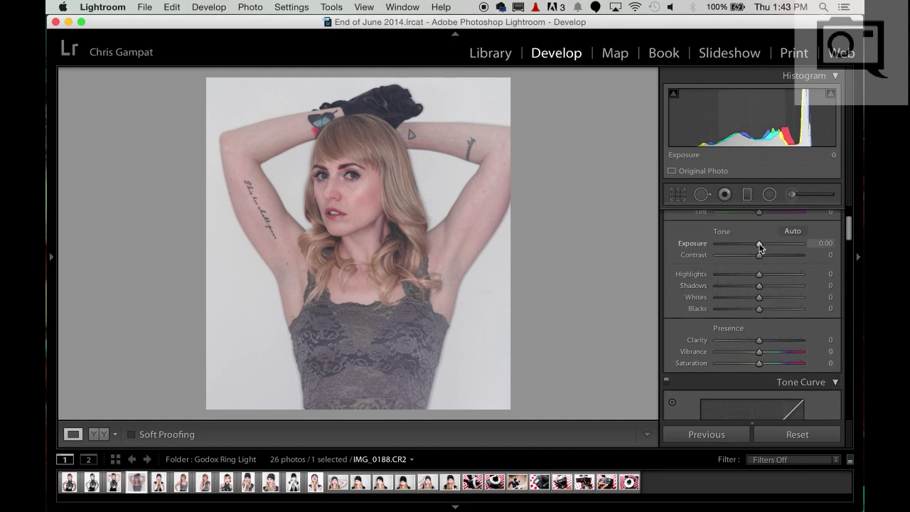
# Raise Exposure to +0.35, deepen Blacks to −21 and settle Shadows at −8
pyautogui.moveTo(759, 247); pyautogui.dragTo(763, 261)
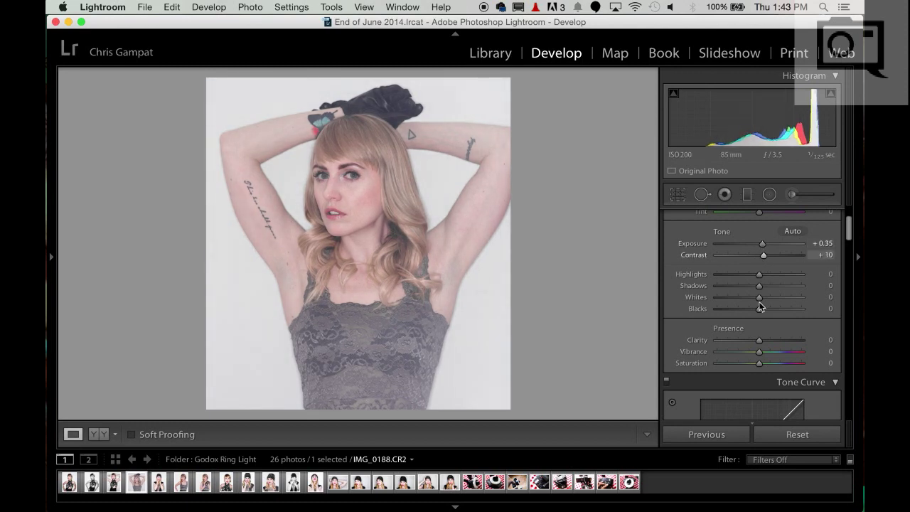
pyautogui.moveTo(759, 310); pyautogui.dragTo(767, 341)
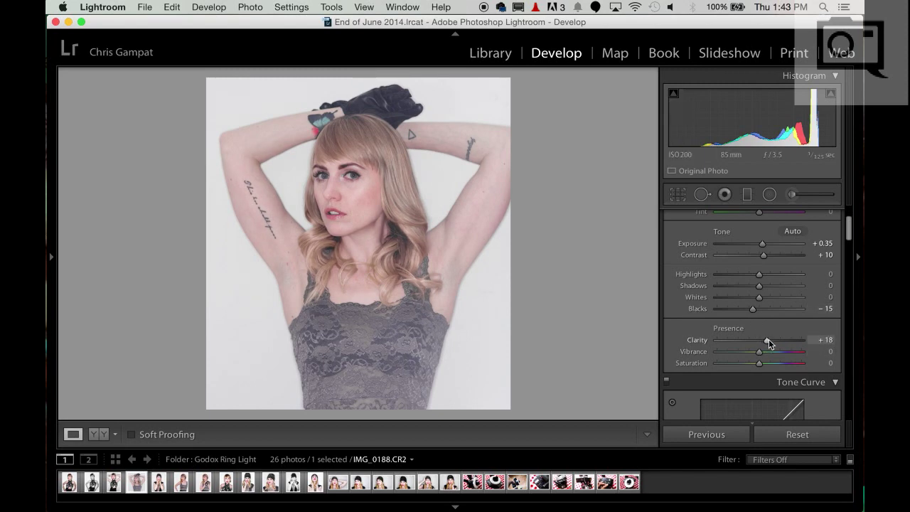
pyautogui.scroll(-1, 775, 331)
pyautogui.moveTo(761, 264); pyautogui.dragTo(741, 264)
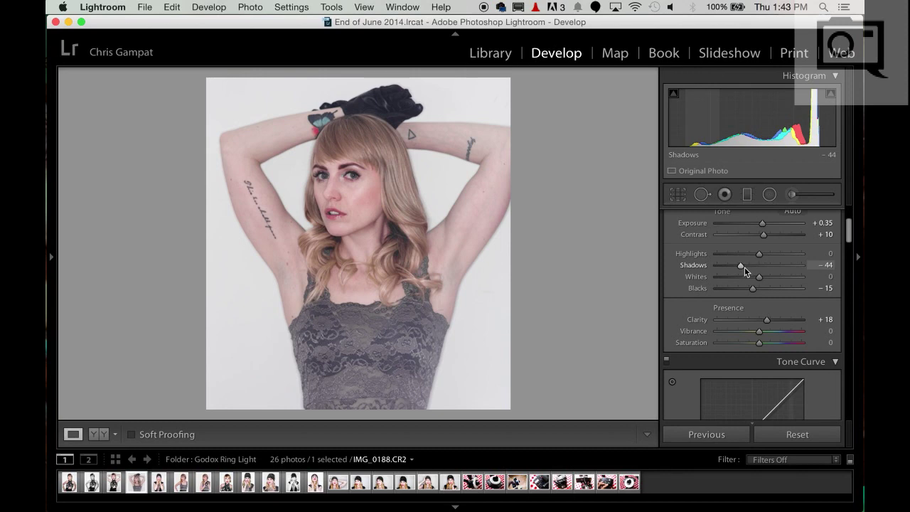
pyautogui.moveTo(747, 264); pyautogui.dragTo(751, 288)
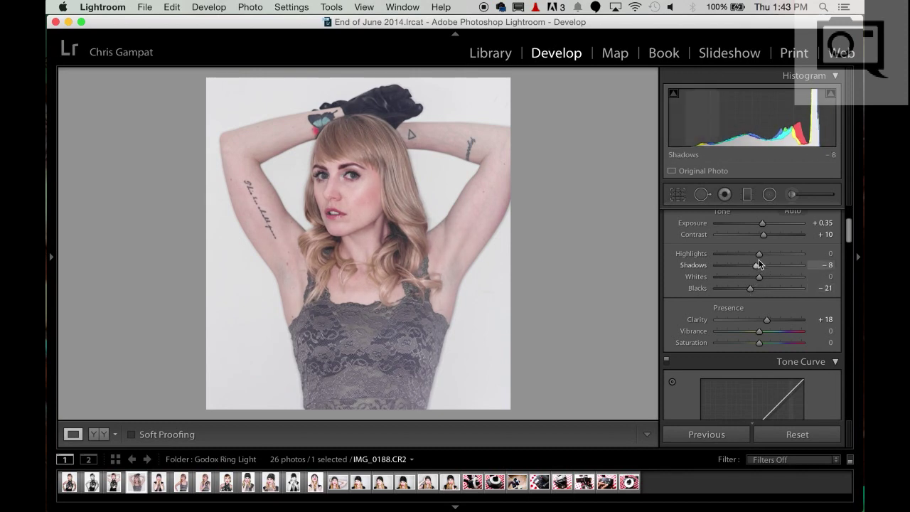
pyautogui.scroll(-10, 783, 288)
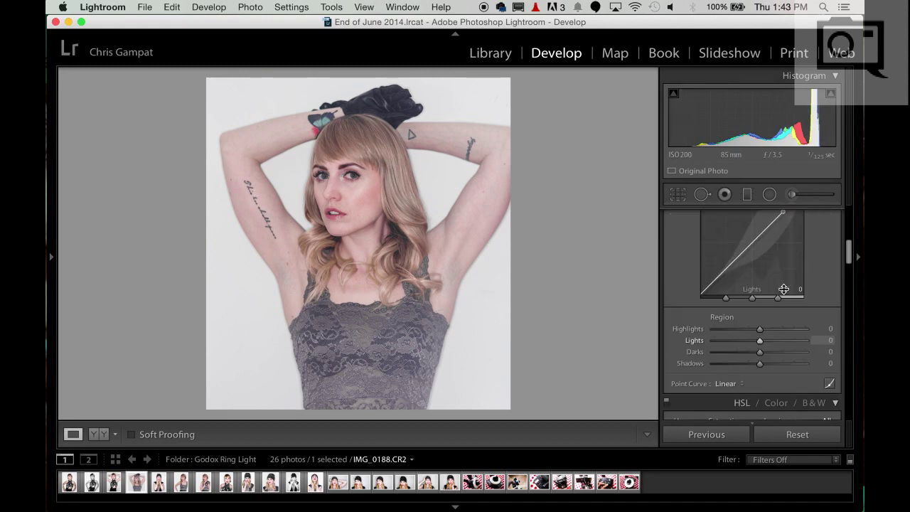
# Set Blue saturation +36 and Blue luminance −86, then zoom 1:1 on the eyes
pyautogui.scroll(-6, 783, 288)
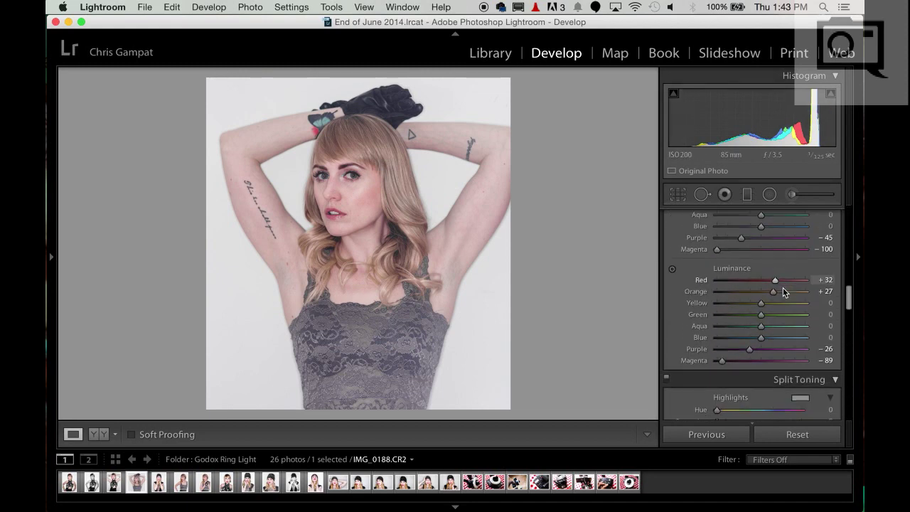
pyautogui.scroll(3, 783, 293)
pyautogui.moveTo(761, 315); pyautogui.dragTo(779, 322)
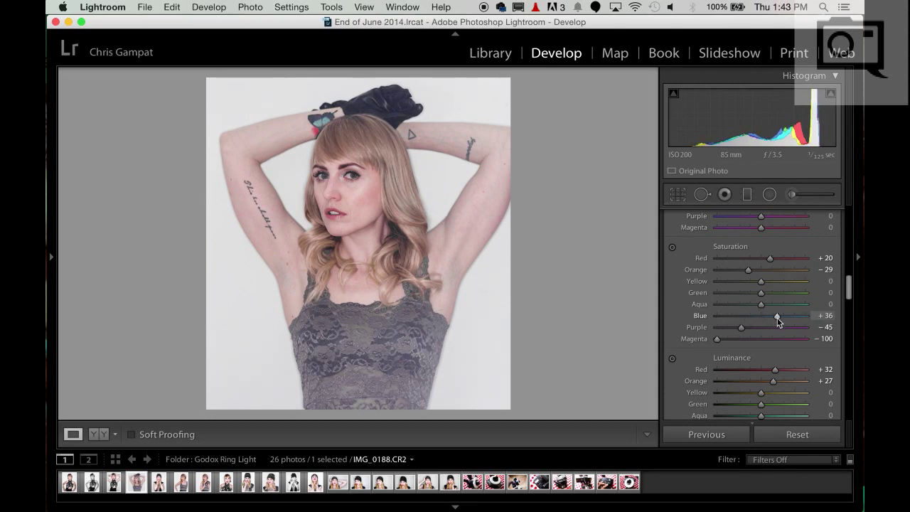
pyautogui.scroll(-2, 761, 327)
pyautogui.moveTo(760, 380); pyautogui.dragTo(723, 380)
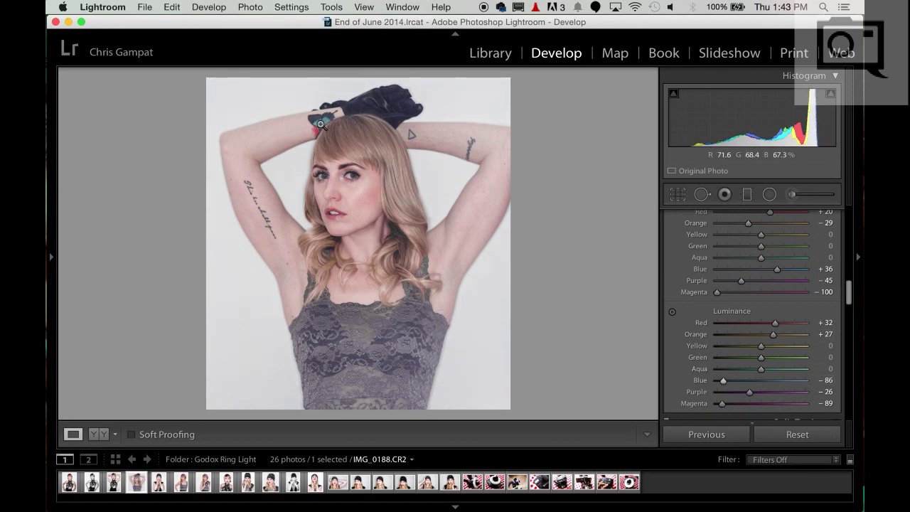
pyautogui.click(355, 176)
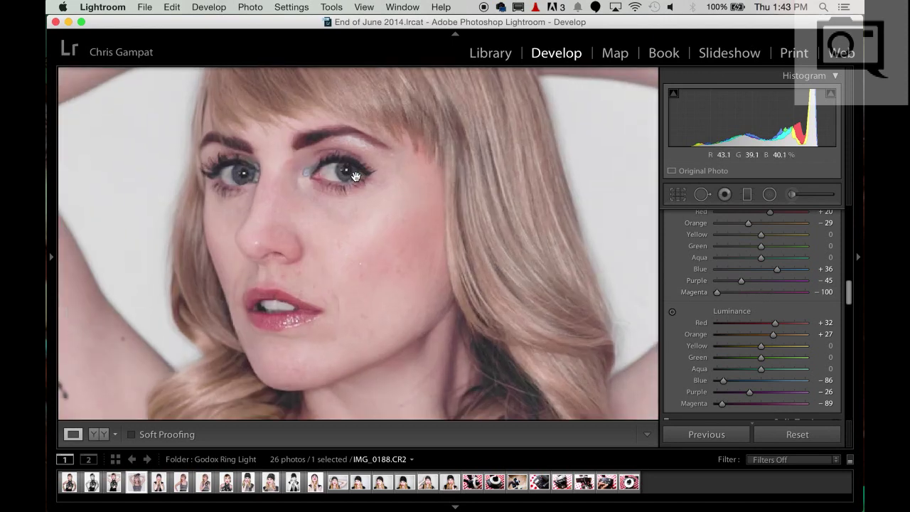